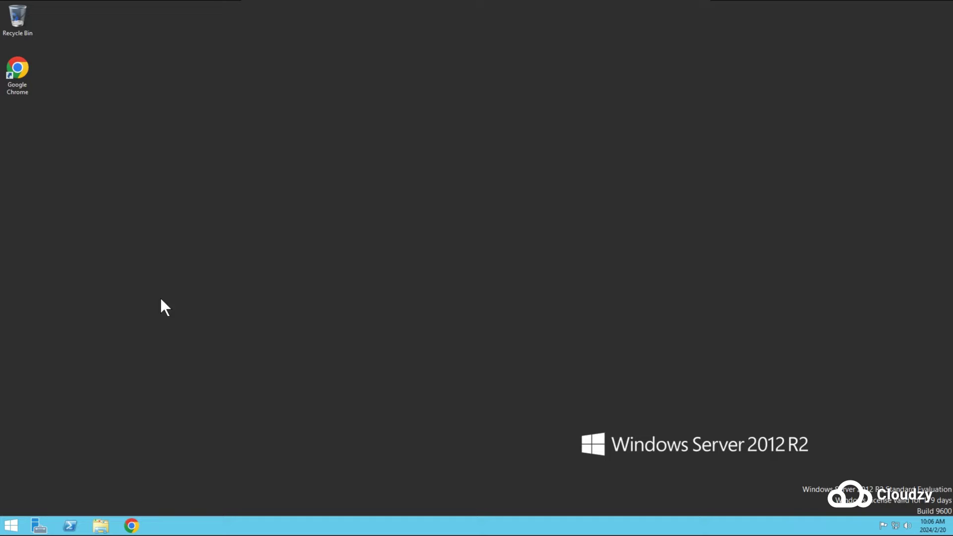
- Show the Local Server properties in Server Manager and open its Remote Desktop settings
click(37, 526)
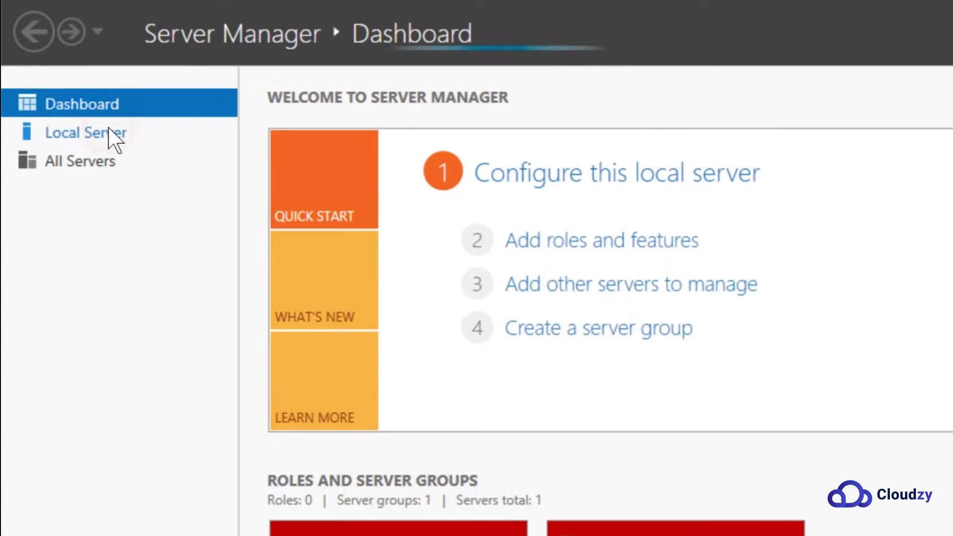
click(81, 118)
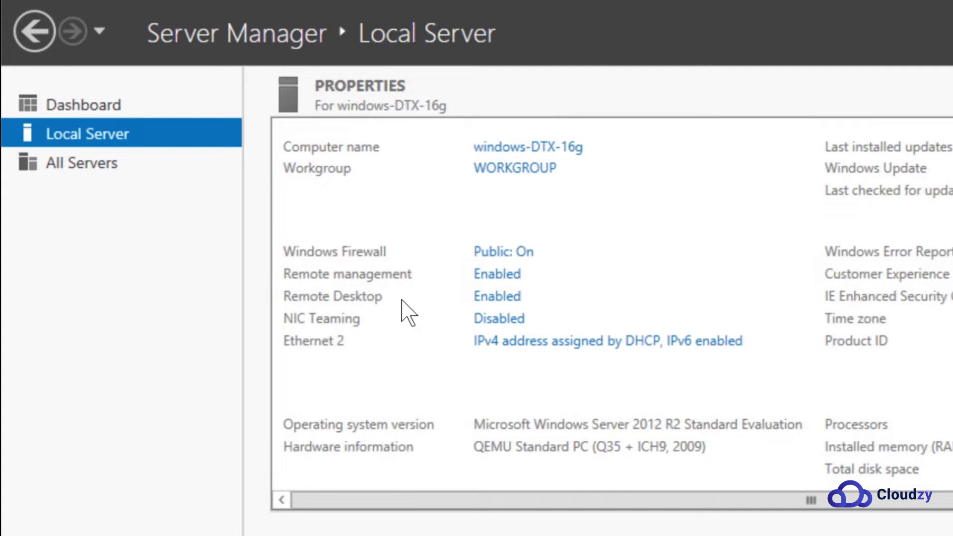
click(493, 306)
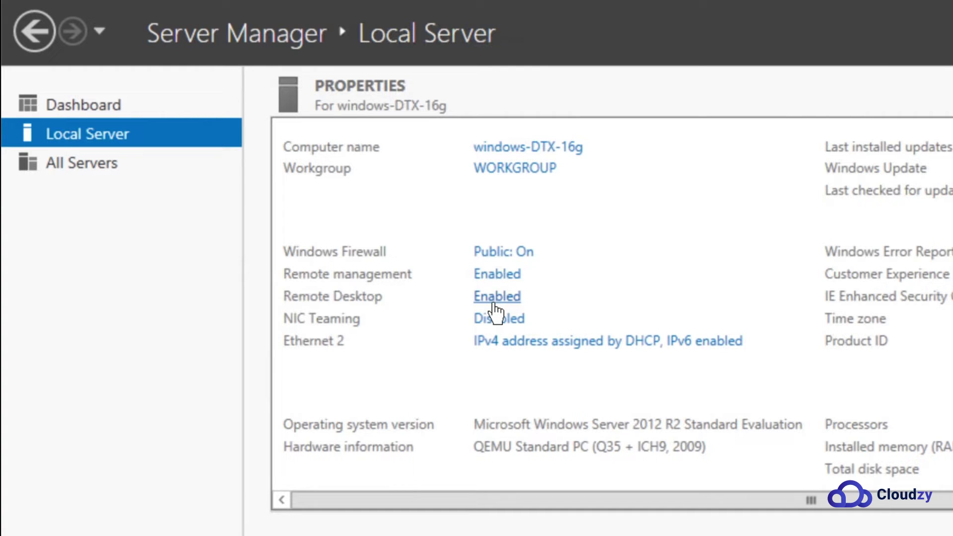
- Allow remote connections, require Network Level Authentication, and apply the Remote tab settings
click(495, 303)
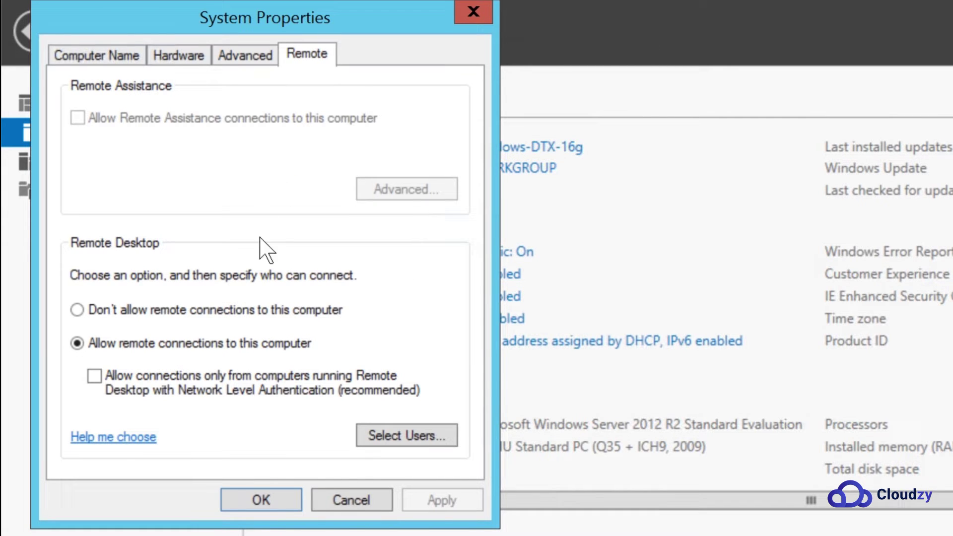
click(77, 344)
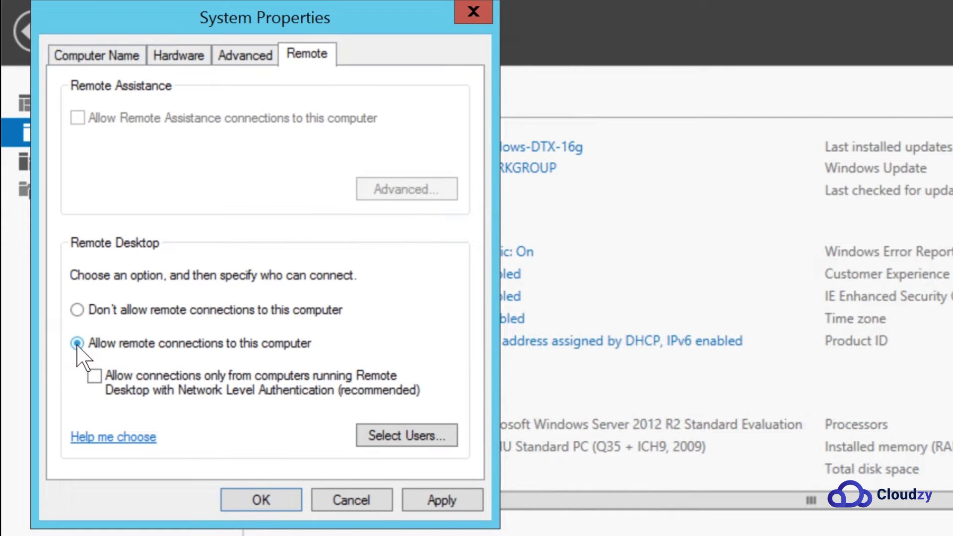
click(94, 377)
click(420, 499)
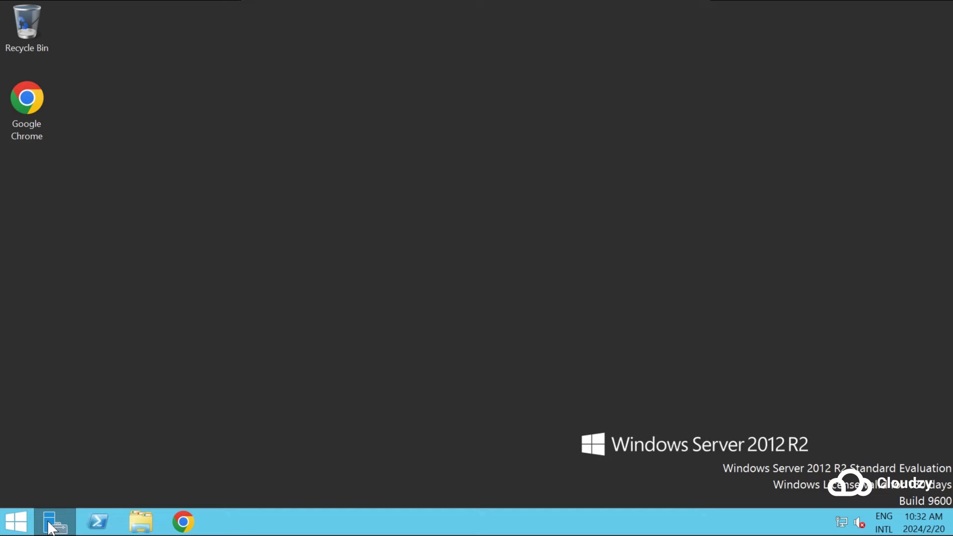
- Launch Computer Management from Server Manager's Tools menu
click(53, 526)
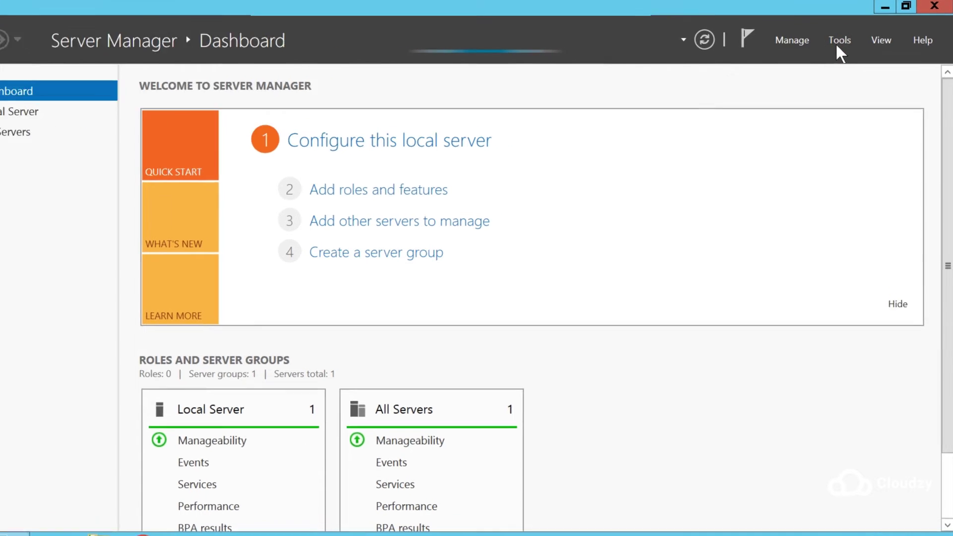
click(837, 44)
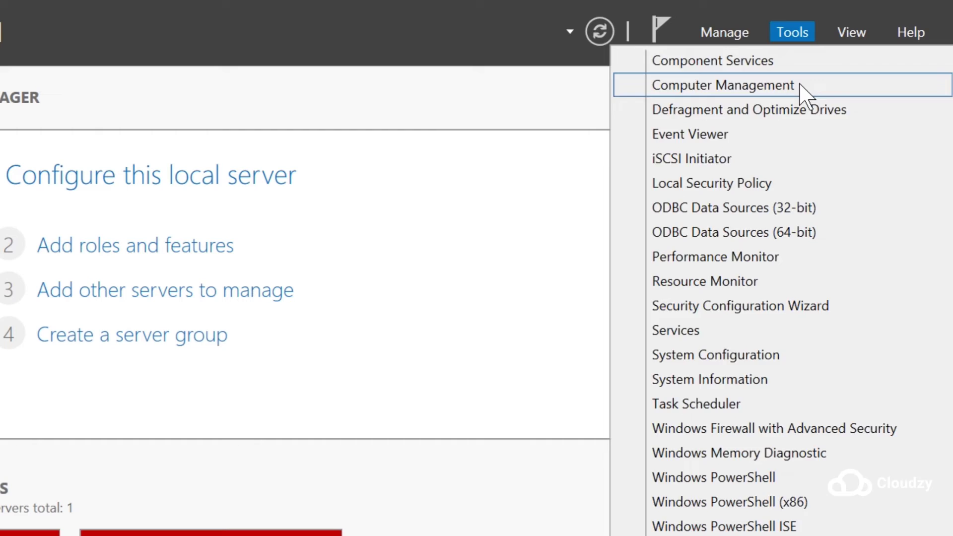
click(800, 84)
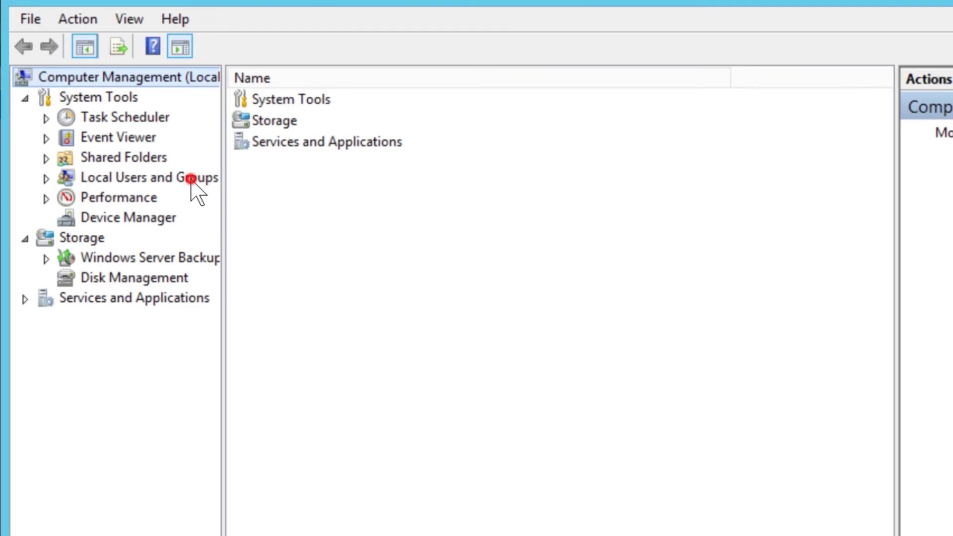
- Open Local Users and Groups and bring up the Users folder's context menu
click(191, 179)
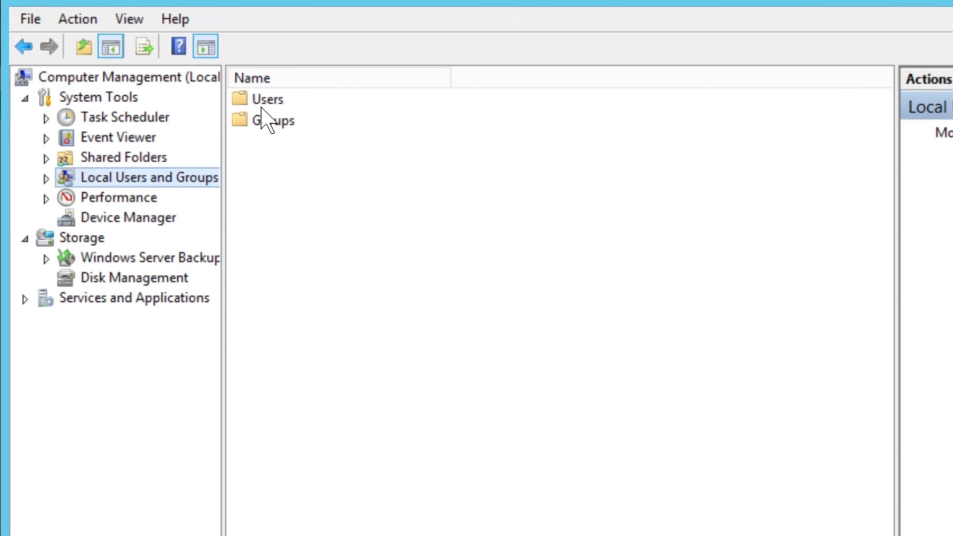
click(263, 104)
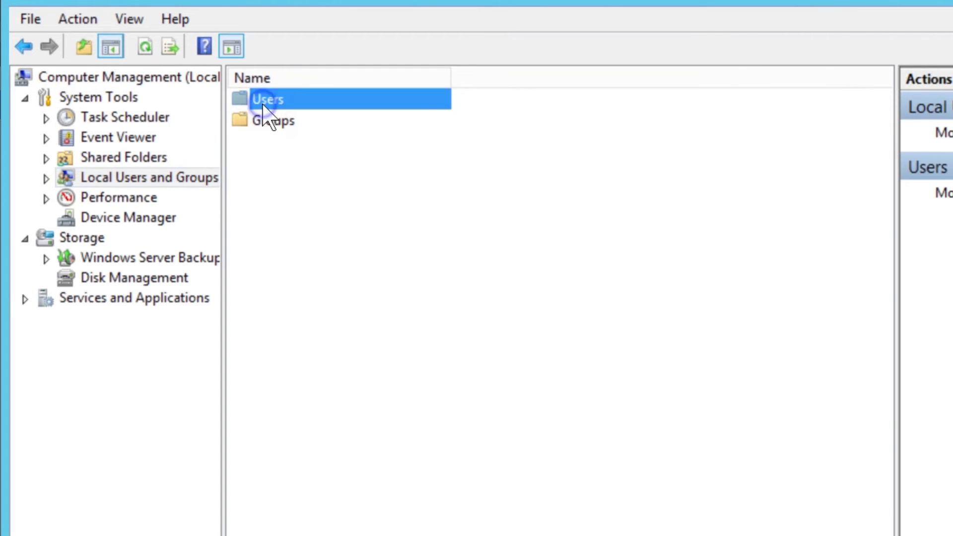
right_click(264, 107)
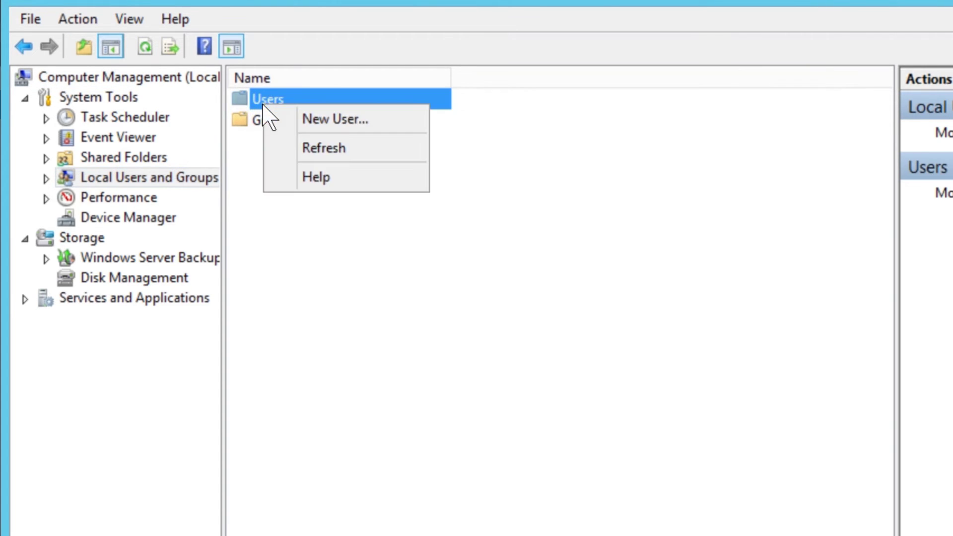
- Choose New User... to open a blank local account form
click(309, 119)
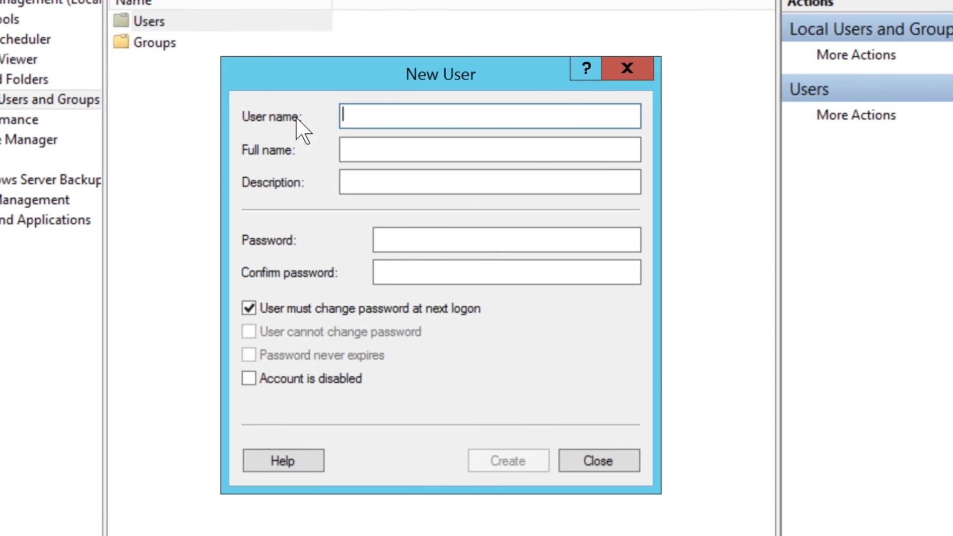